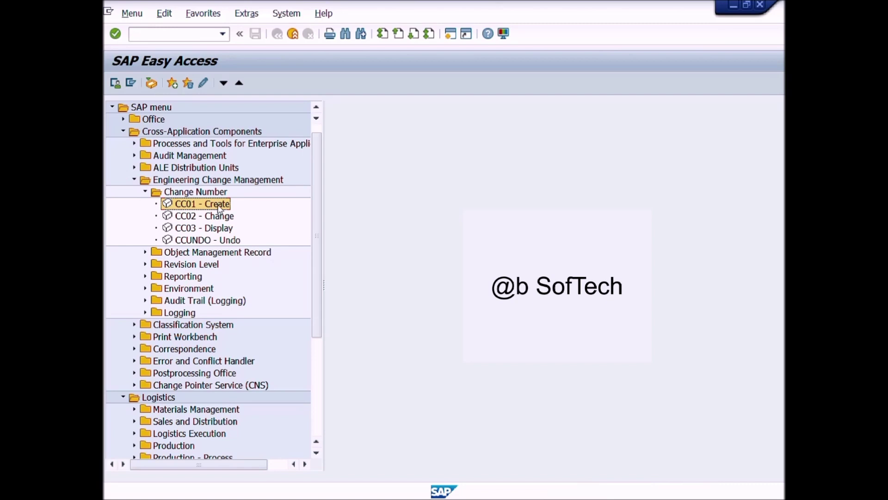
# Step: Place the cursor in the SAP Easy Access command field to enter a transaction code
pyautogui.click(167, 35)
# Step: Start CC01 Create Change Master and show the F1 help for the Change Number field
pyautogui.write('CC01')
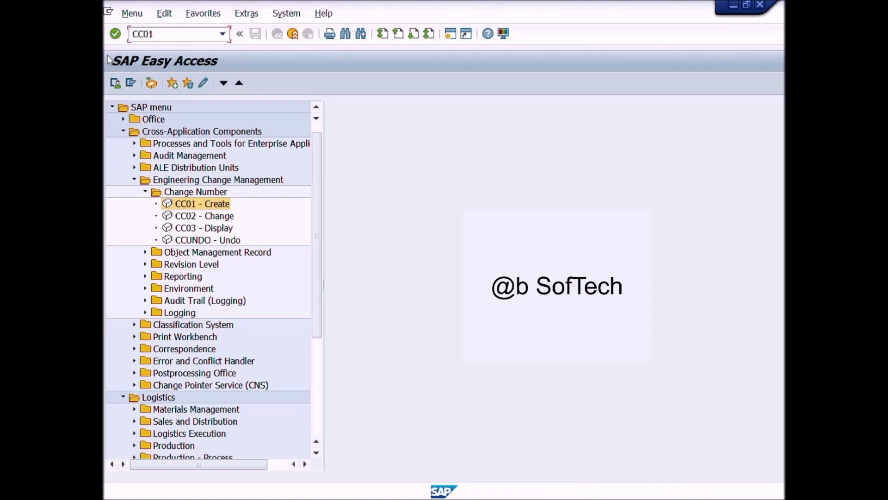
pyautogui.click(115, 33)
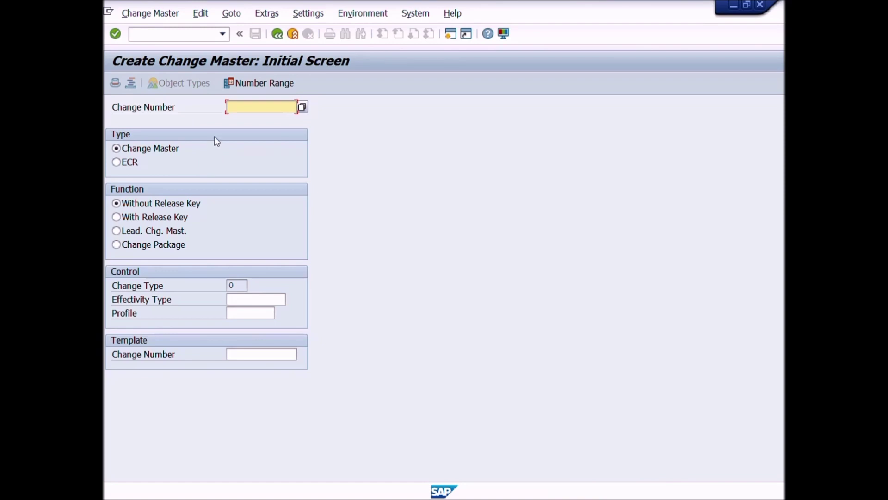
pyautogui.click(156, 110)
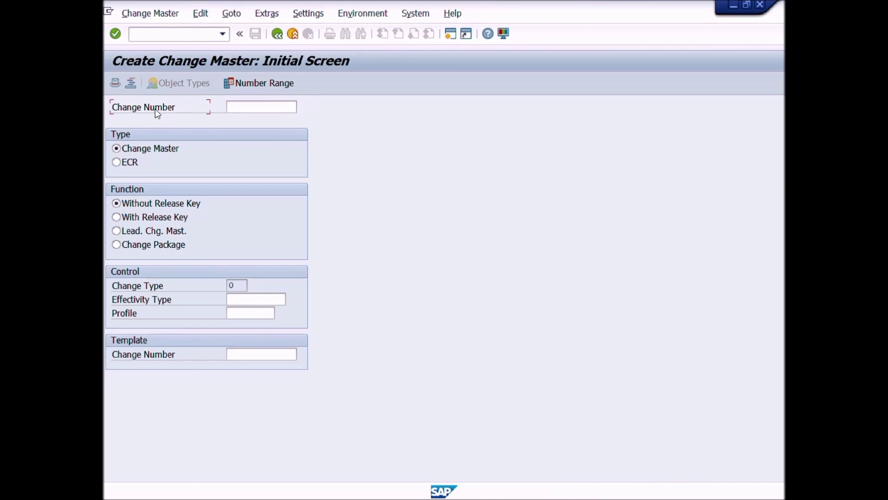
pyautogui.press('F1')
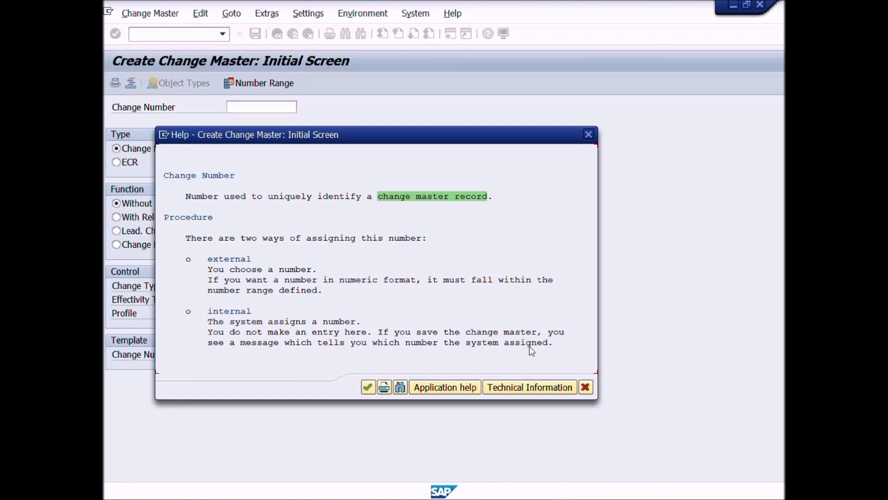
# Step: Close the help and continue to the change header, leaving Change Number blank for automatic numbering
pyautogui.click(588, 134)
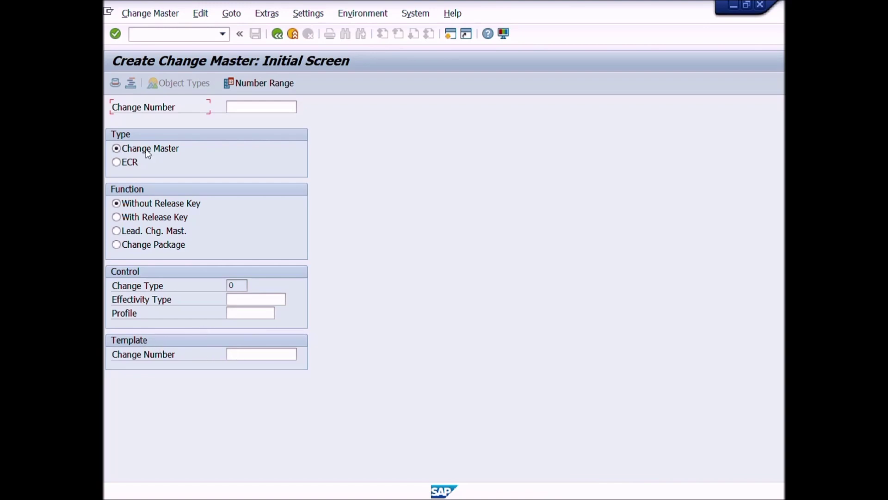
pyautogui.click(116, 34)
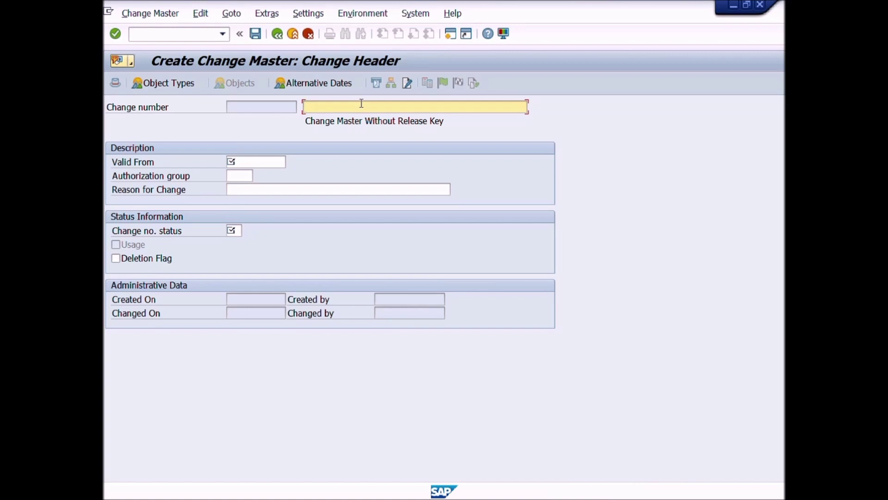
# Step: Enter description 'Changes PM Inspection Plan' and Valid From date 29.04.2023
pyautogui.write('chang')
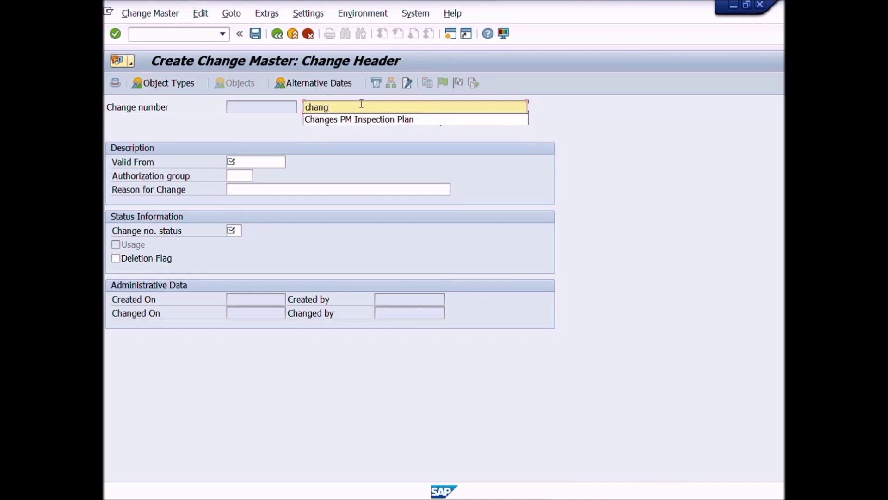
pyautogui.click(368, 121)
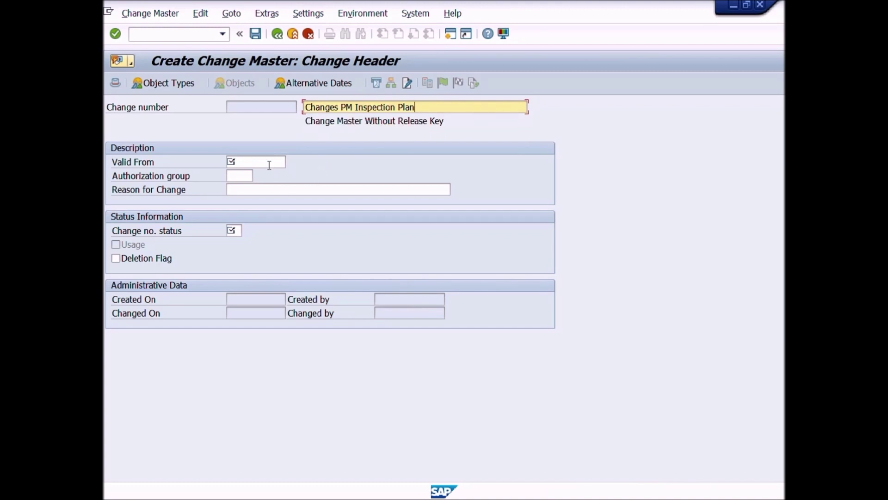
pyautogui.click(269, 162)
pyautogui.click(234, 161)
pyautogui.click(238, 172)
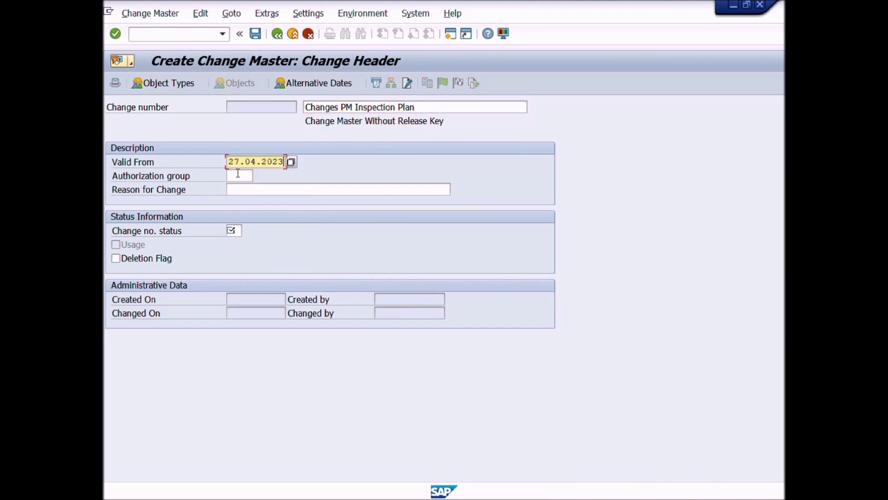
pyautogui.write('9')
# Step: Copy the description into Reason for Change and list the change number status options
pyautogui.moveTo(420, 108); pyautogui.dragTo(176, 81)
pyautogui.hotkey('ctrl', 'c')
pyautogui.click(362, 190)
pyautogui.hotkey('ctrl', 'v')
pyautogui.click(234, 231)
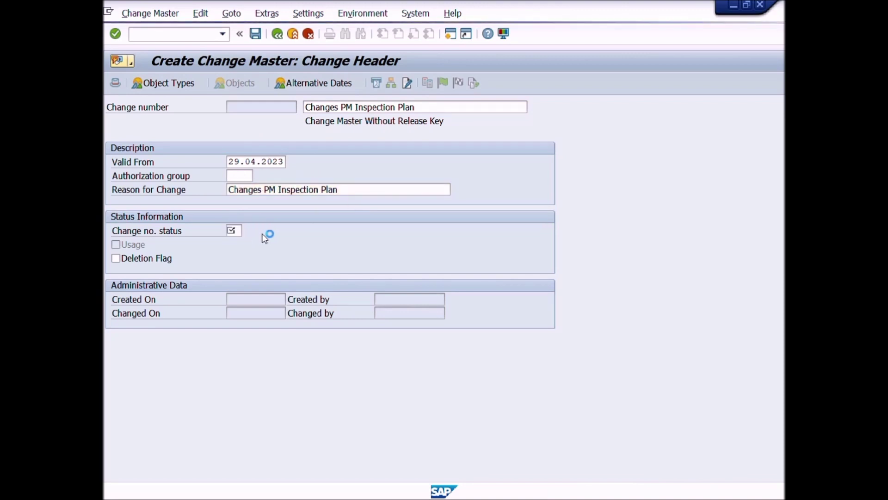
pyautogui.press('F4')
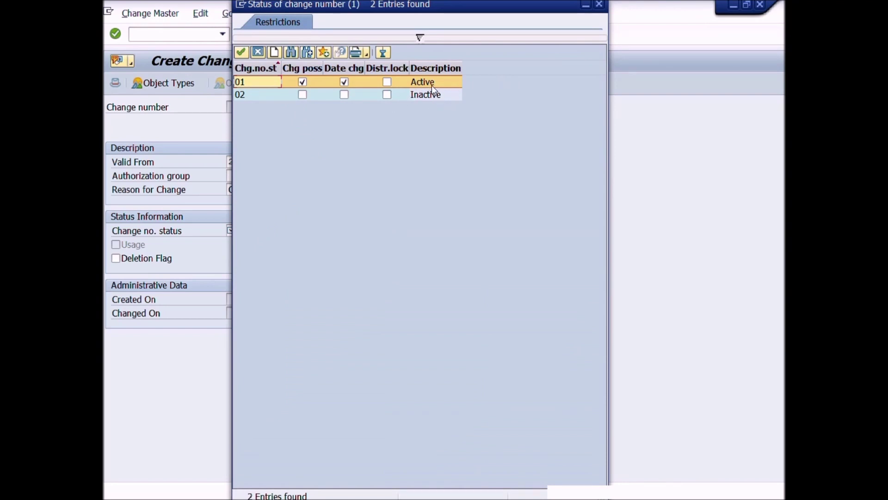
# Step: Choose change number status 01 Active and review the status field's help
pyautogui.doubleClick(432, 85)
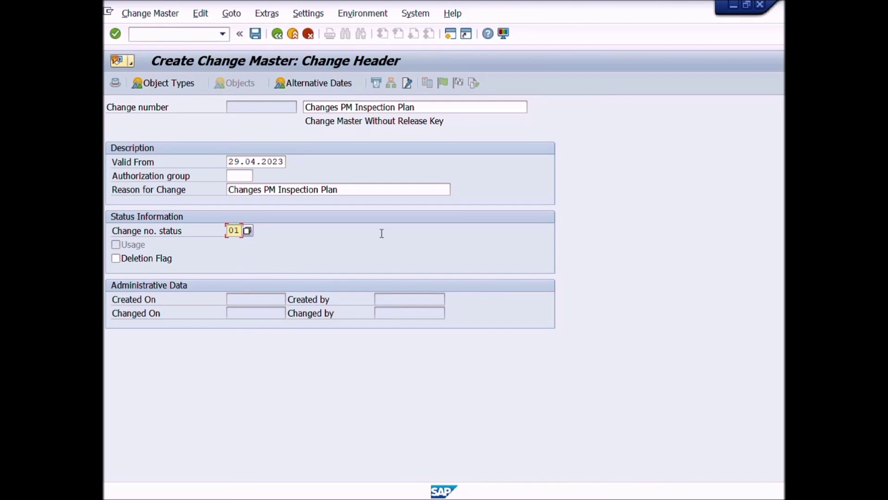
pyautogui.click(354, 191)
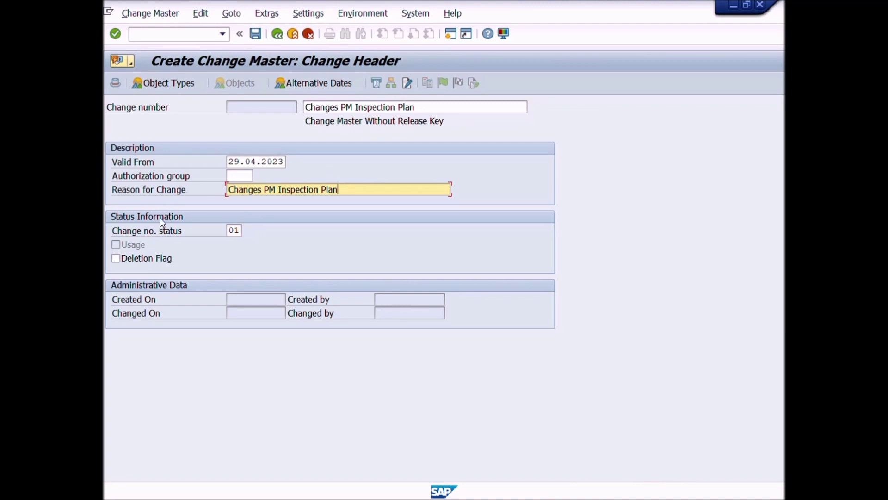
pyautogui.click(233, 230)
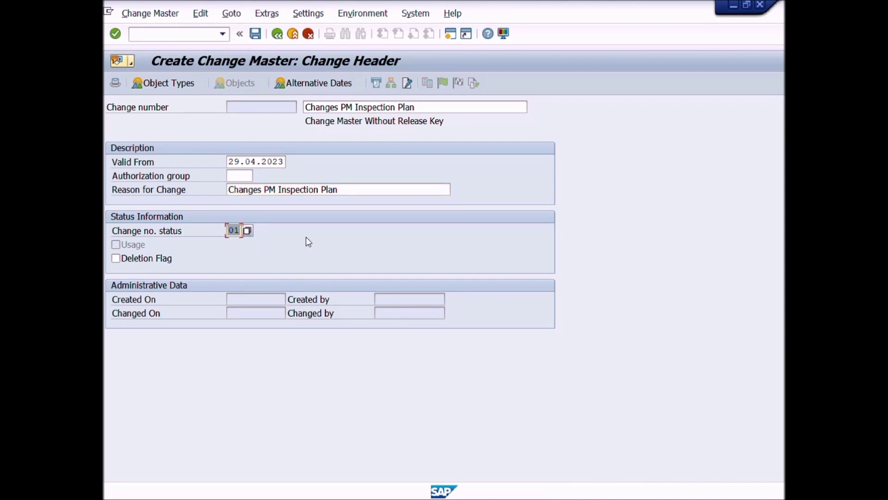
pyautogui.click(150, 233)
pyautogui.press('F1')
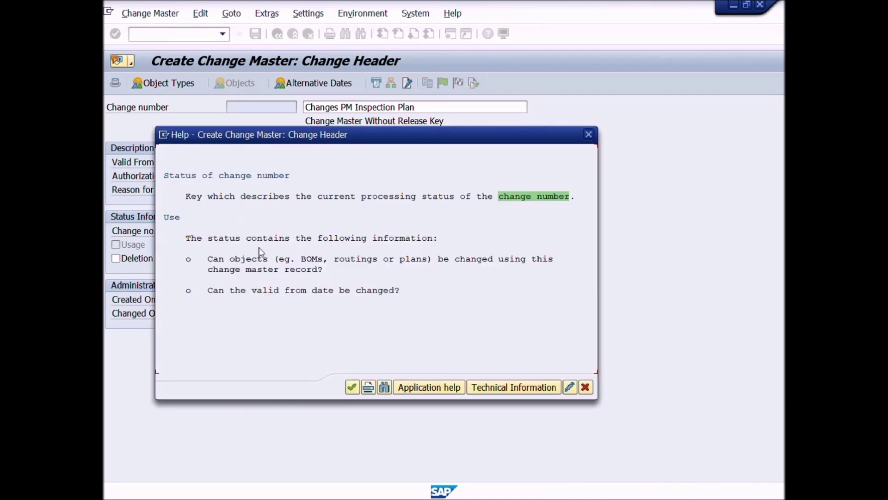
pyautogui.click(588, 135)
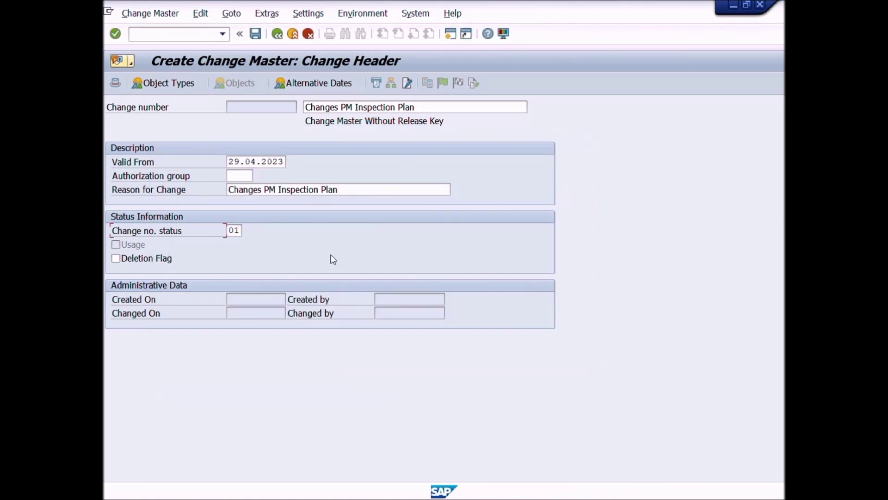
# Step: Activate object type Task List with Object and MgtRec ticked, and save the change master
pyautogui.click(115, 35)
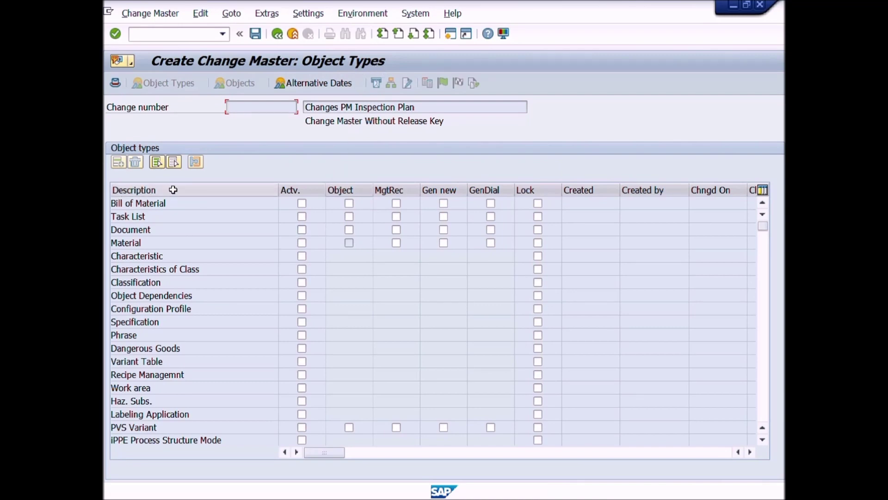
pyautogui.click(302, 216)
pyautogui.click(349, 216)
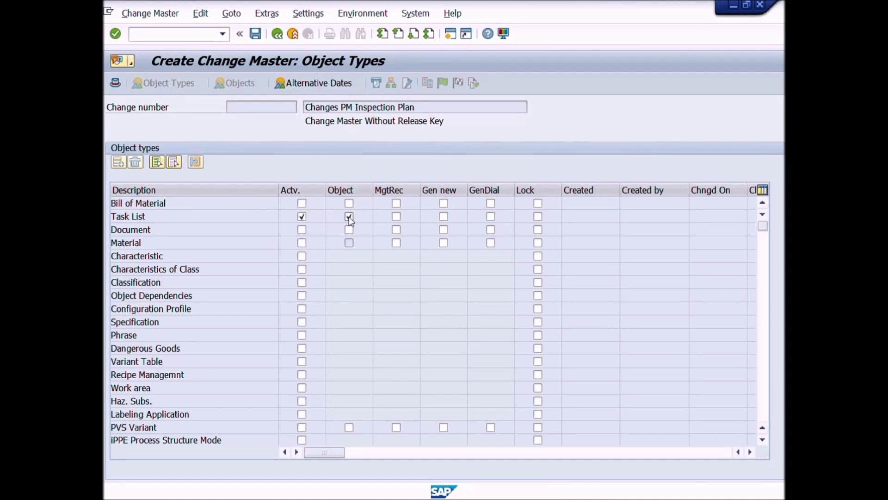
pyautogui.click(397, 217)
pyautogui.click(255, 34)
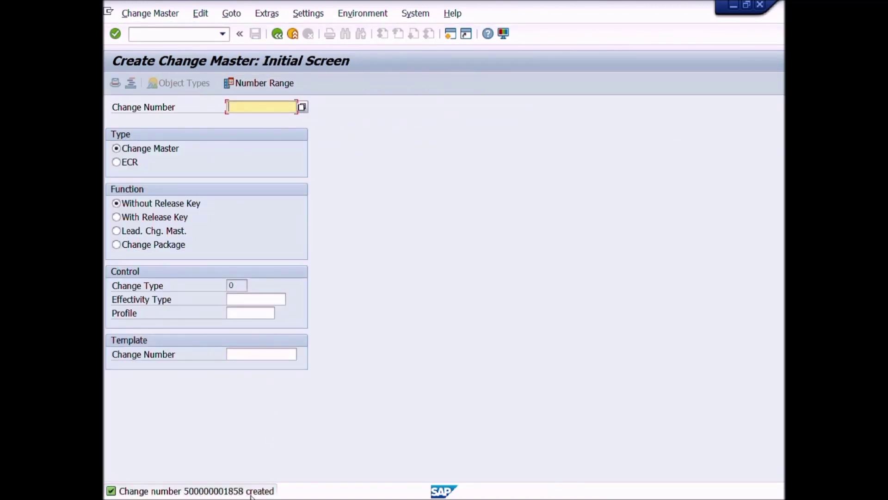
# Step: Copy the new change number from the creation message and return to SAP Easy Access
pyautogui.doubleClick(227, 491)
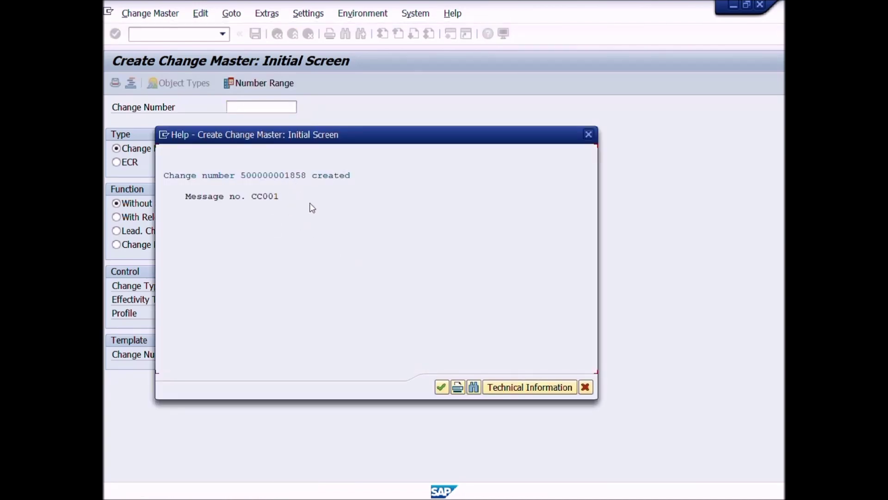
pyautogui.hotkey('ctrl', 'y')
pyautogui.moveTo(240, 172); pyautogui.dragTo(308, 173)
pyautogui.hotkey('ctrl', 'c')
pyautogui.press('F3')
pyautogui.press('F3')
pyautogui.write('Q')
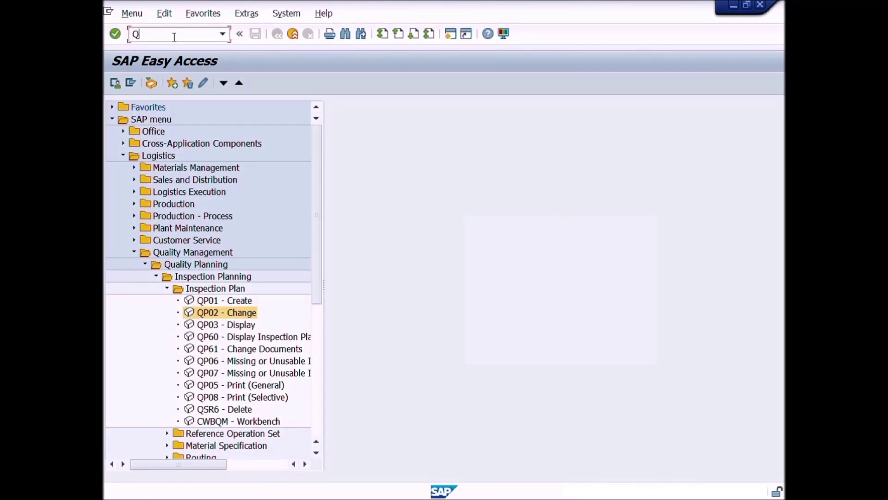
pyautogui.write('P02')
# Step: Run QP02 and enter material 20001997 with plant 1000
pyautogui.doubleClick(164, 34)
pyautogui.click(177, 38)
pyautogui.click(115, 35)
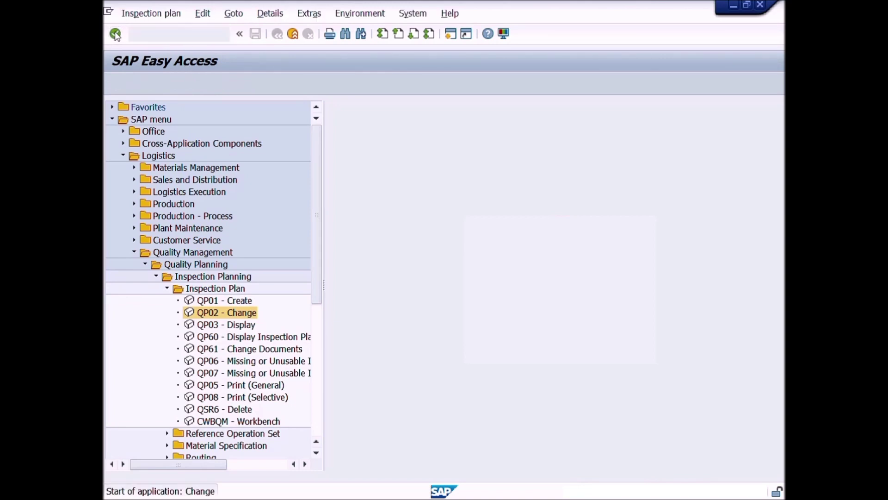
pyautogui.click(273, 119)
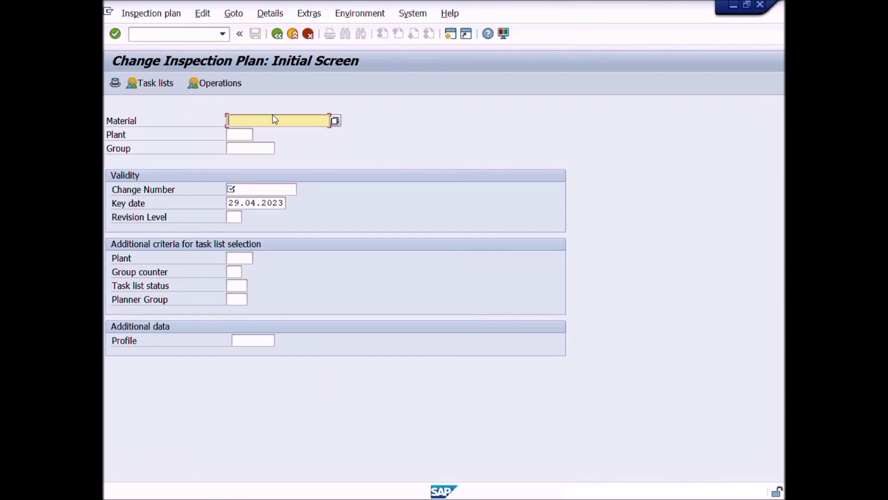
pyautogui.click(258, 132)
pyautogui.click(236, 135)
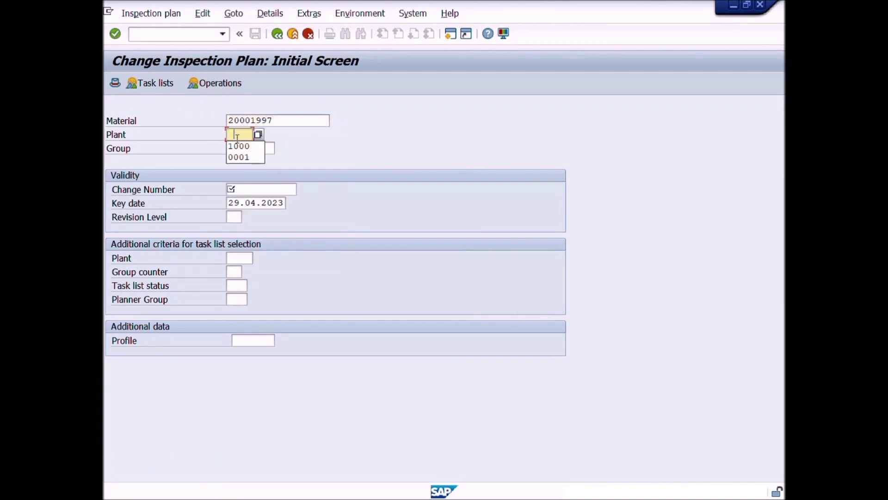
pyautogui.click(238, 142)
pyautogui.press('Tab')
pyautogui.press('Tab')
pyautogui.click(272, 185)
pyautogui.click(273, 202)
pyautogui.press('Tab')
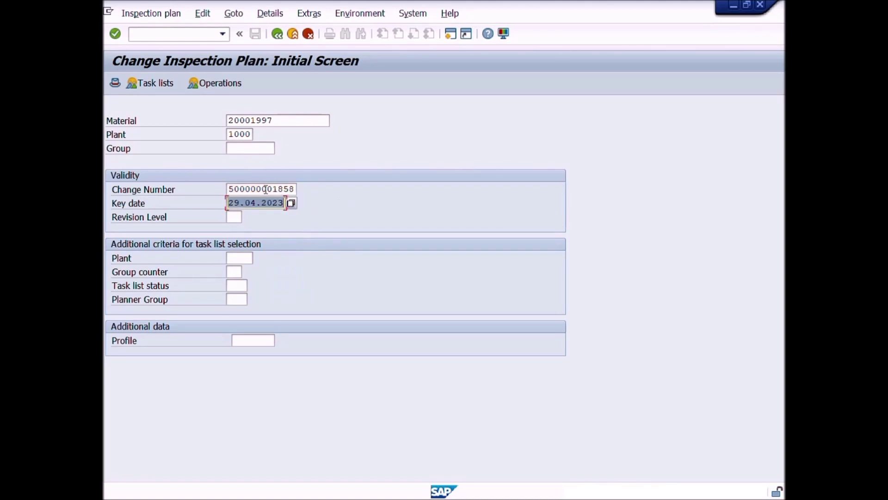
pyautogui.click(265, 188)
pyautogui.click(238, 134)
pyautogui.click(245, 120)
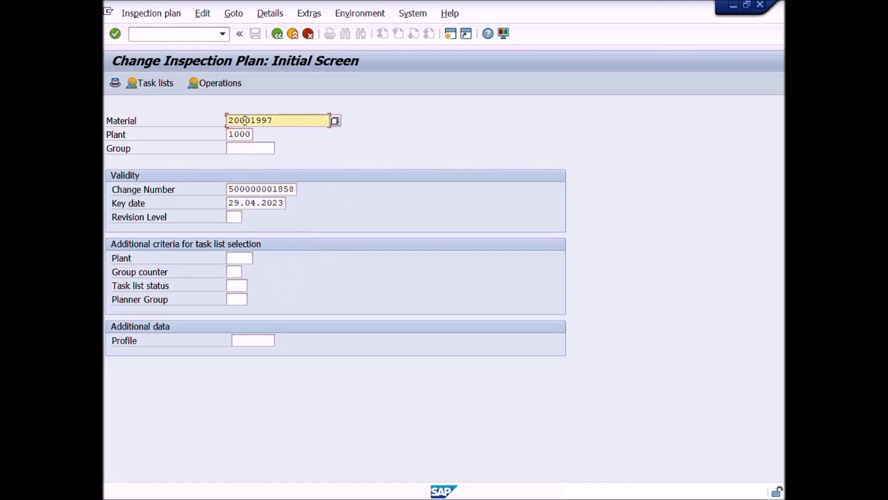
pyautogui.click(116, 34)
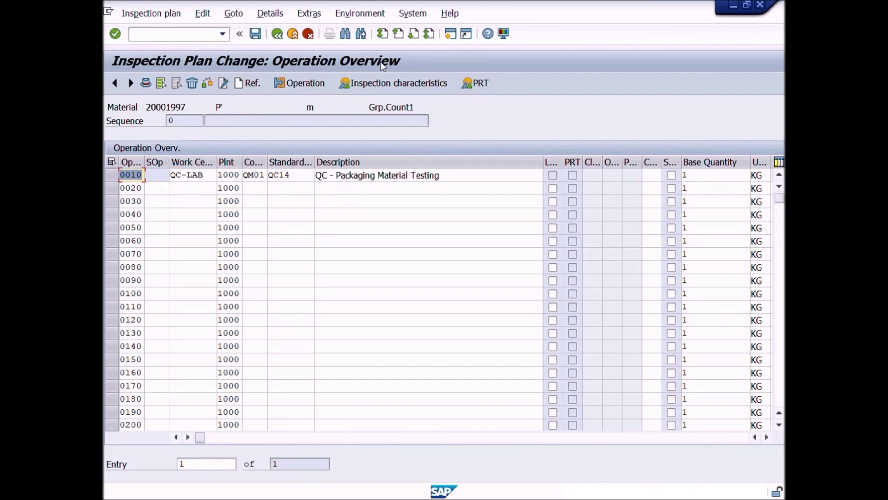
# Step: Select operation 0010 'QC - Packaging Material Testing' and open its inspection characteristics
pyautogui.click(113, 176)
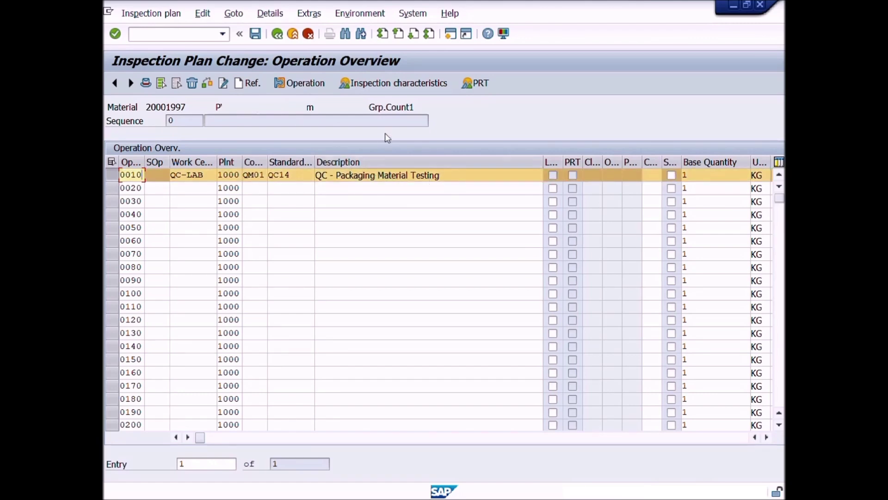
pyautogui.click(452, 85)
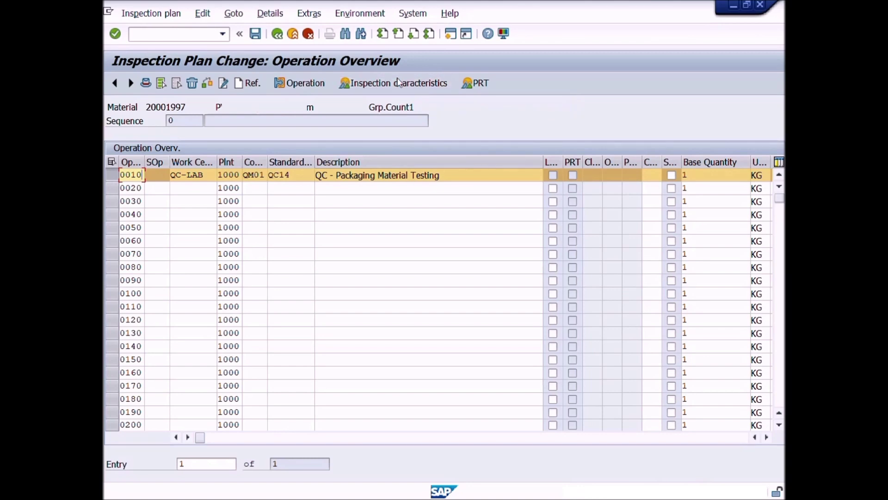
pyautogui.click(452, 82)
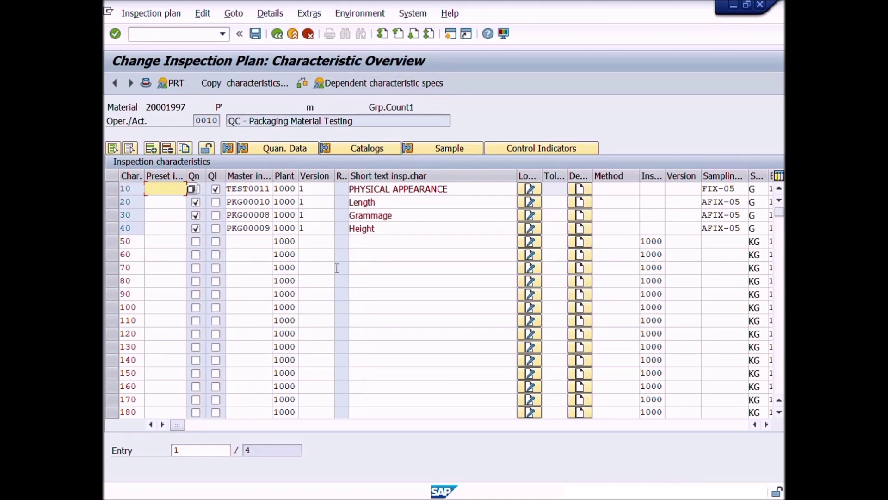
pyautogui.click(382, 217)
pyautogui.click(391, 200)
pyautogui.click(461, 190)
pyautogui.click(422, 229)
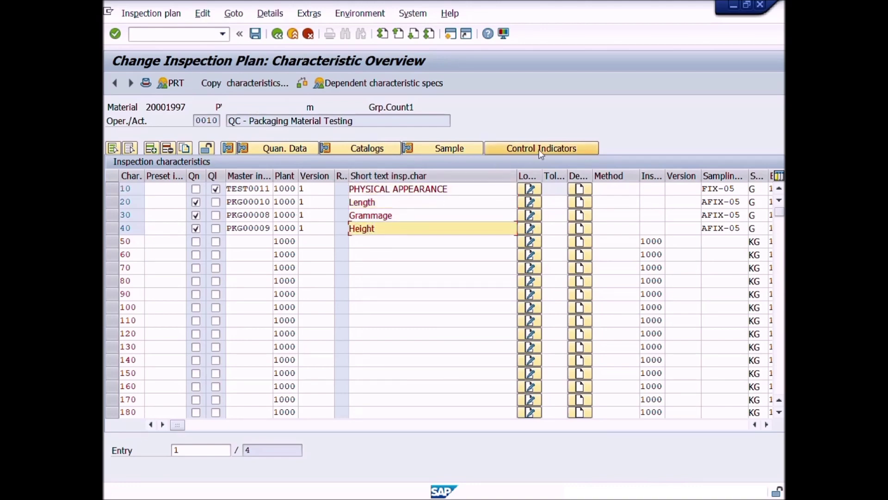
pyautogui.click(266, 229)
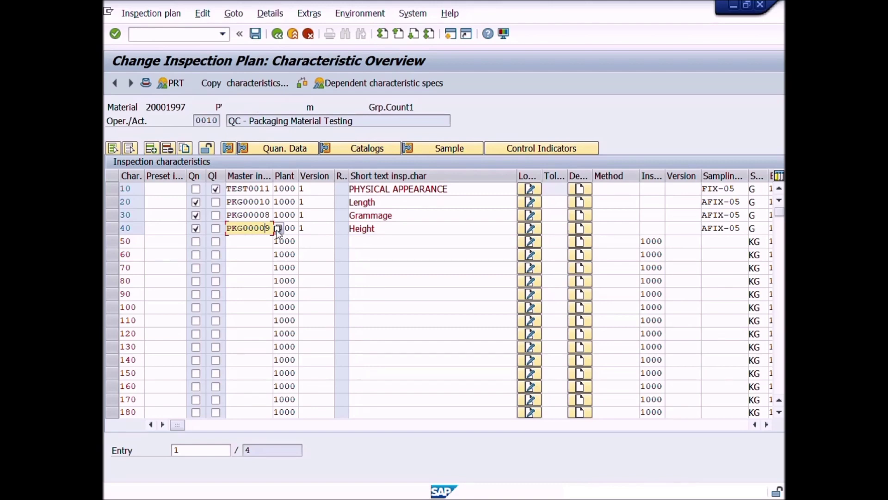
pyautogui.click(271, 241)
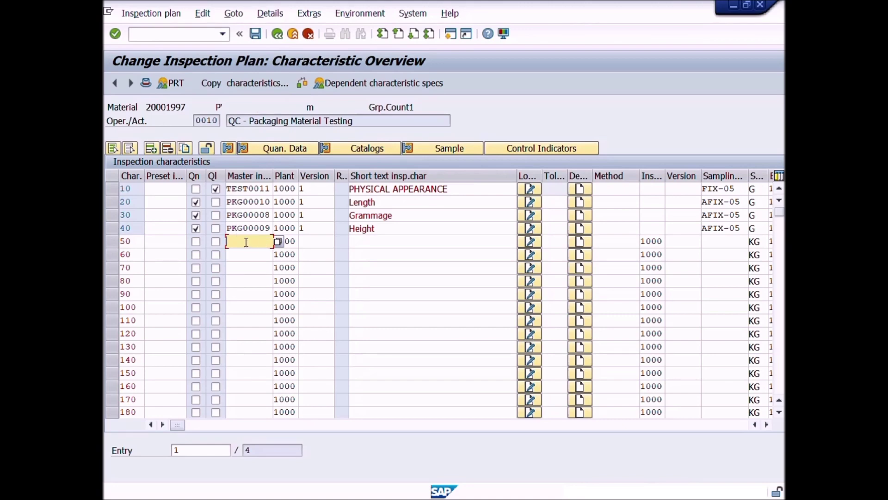
# Step: Put master characteristic PKG00110 Weight, found via a '*weight*' search, into row 50 and open its quantitative data
pyautogui.click(278, 242)
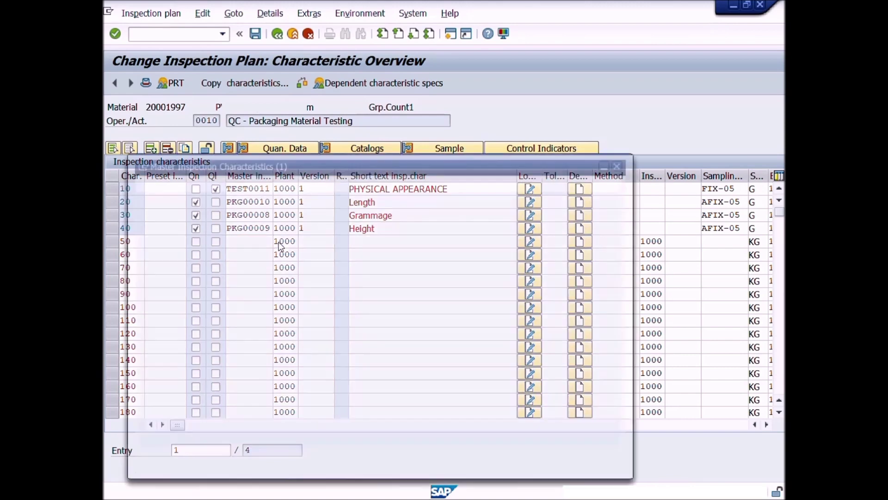
pyautogui.click(319, 270)
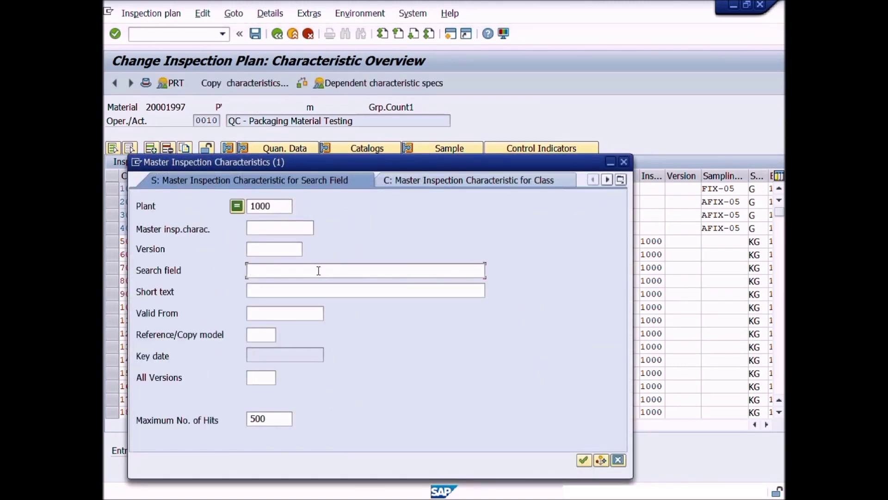
pyautogui.write('*weight*')
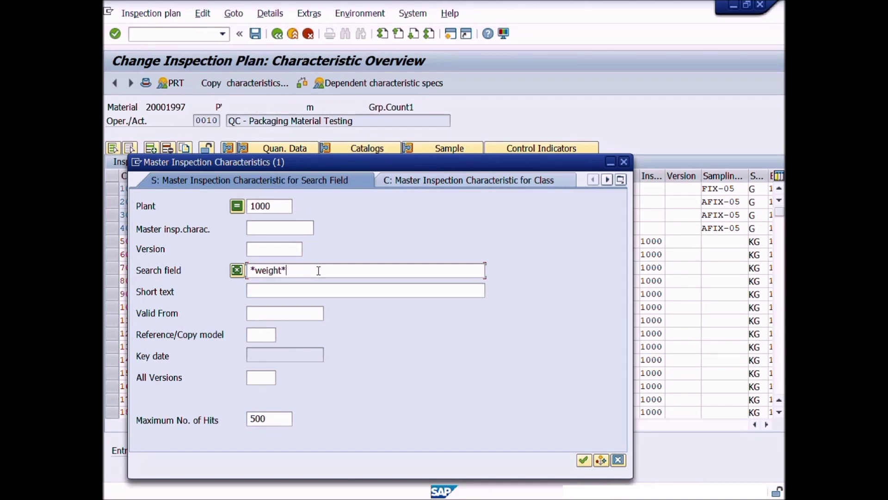
pyautogui.press('Return')
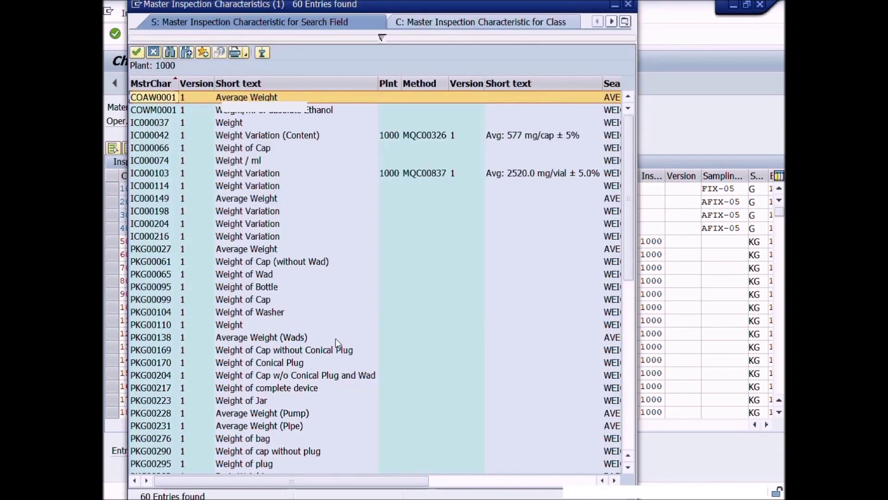
pyautogui.doubleClick(235, 325)
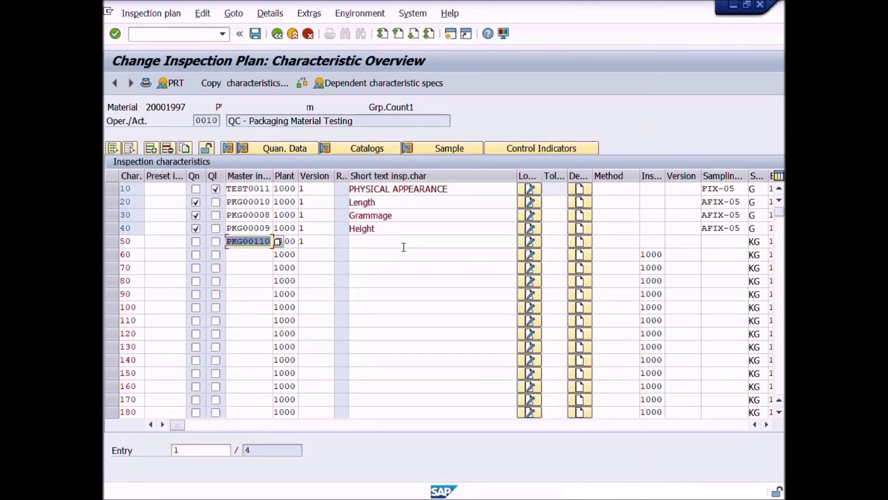
pyautogui.press('Return')
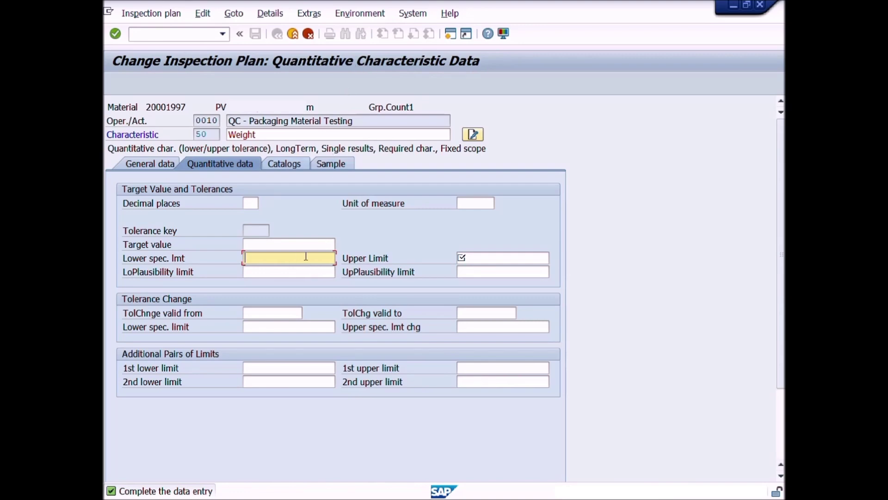
# Step: Give characteristic Weight lower limit 80 and upper limit 90 in unit g
pyautogui.click(478, 258)
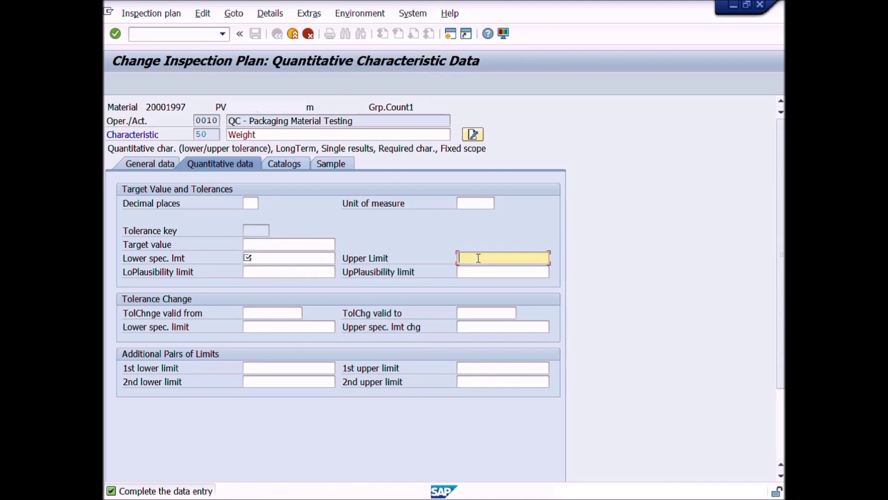
pyautogui.click(299, 259)
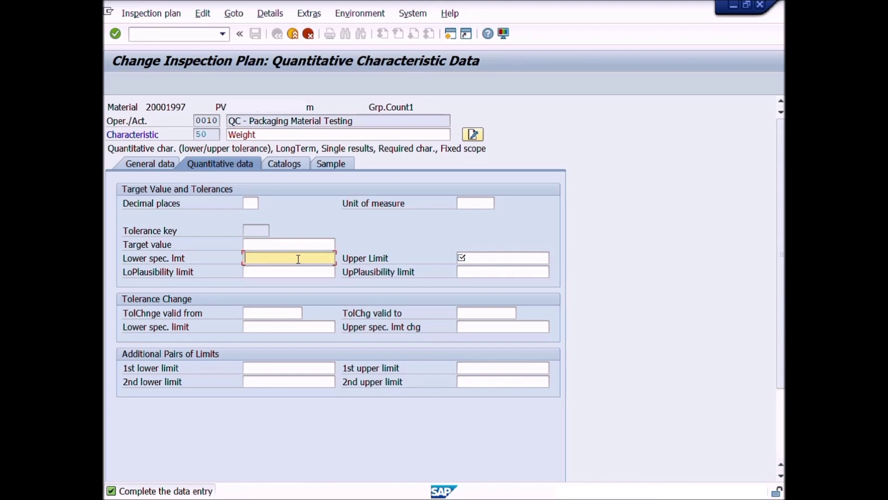
pyautogui.write('80')
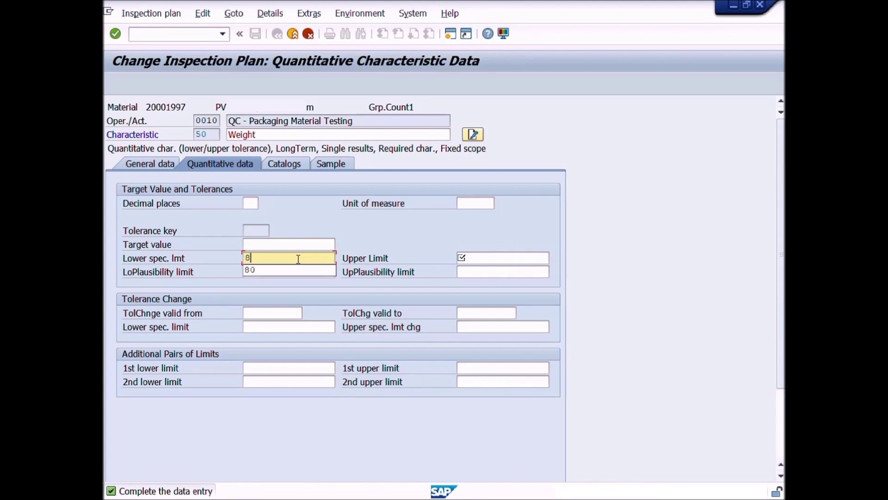
pyautogui.press('Tab')
pyautogui.write('90')
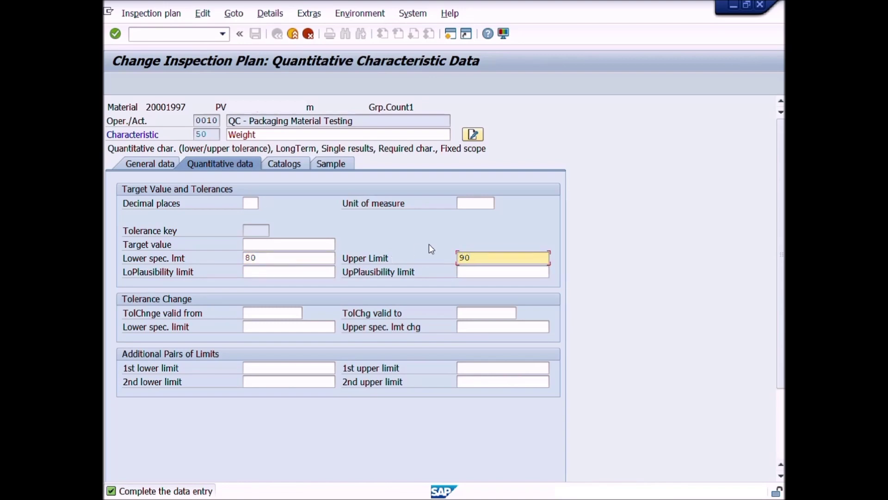
pyautogui.click(470, 204)
pyautogui.write('g')
pyautogui.click(470, 214)
# Step: Set 2 decimal places, sampling procedure AFIX-05 with sample unit G, and return to the overview
pyautogui.click(257, 205)
pyautogui.write('2')
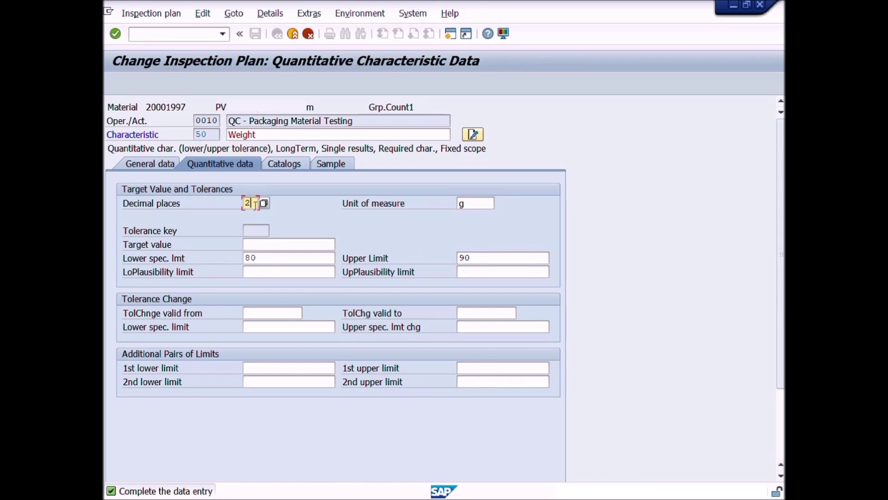
pyautogui.press('Return')
pyautogui.click(258, 204)
pyautogui.click(258, 215)
pyautogui.press('Tab')
pyautogui.press('Delete')
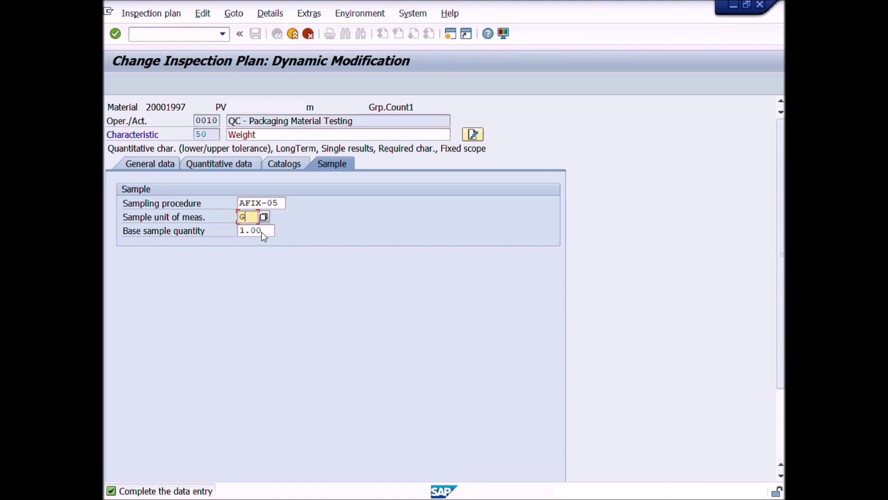
pyautogui.press('Return')
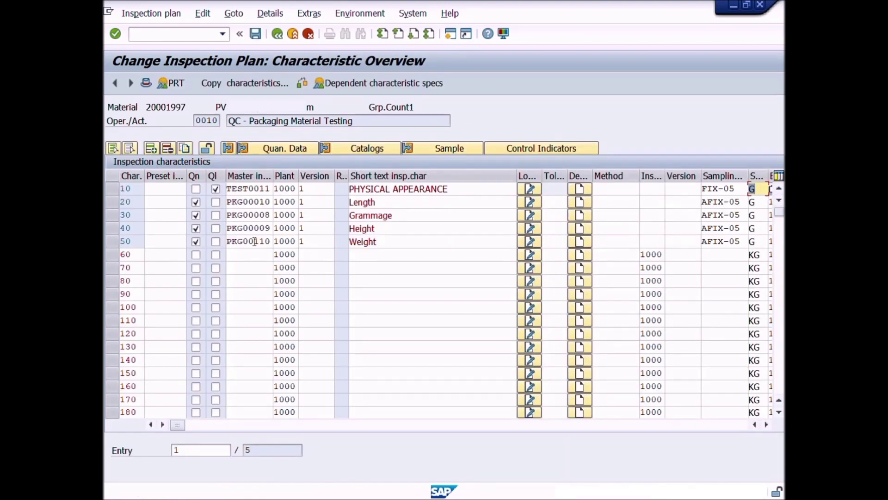
pyautogui.click(254, 228)
pyautogui.click(253, 215)
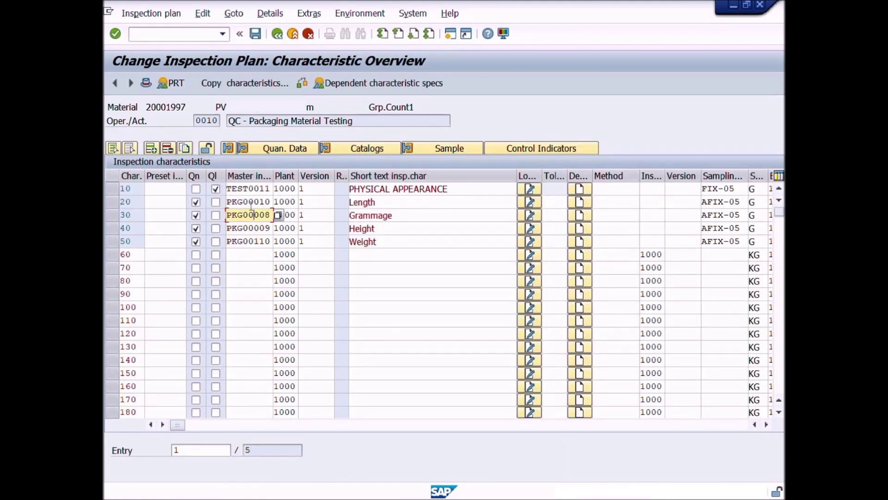
pyautogui.click(250, 202)
pyautogui.click(251, 188)
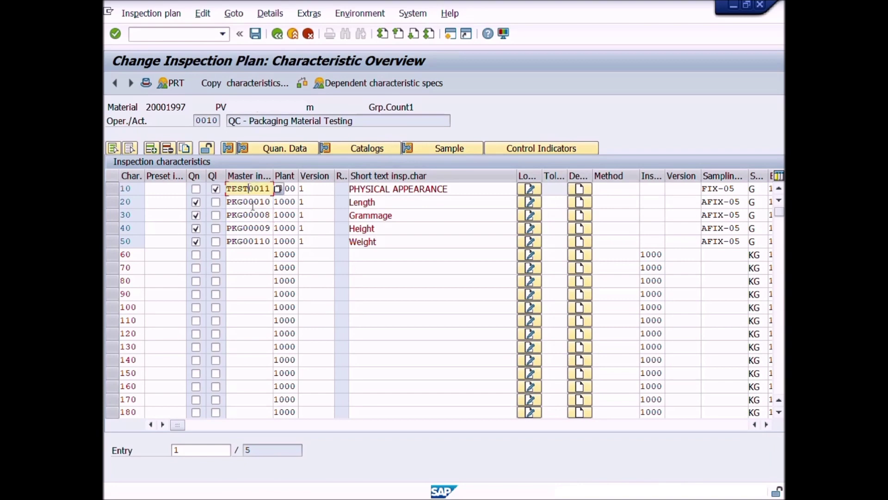
pyautogui.click(255, 241)
pyautogui.click(405, 239)
pyautogui.click(397, 227)
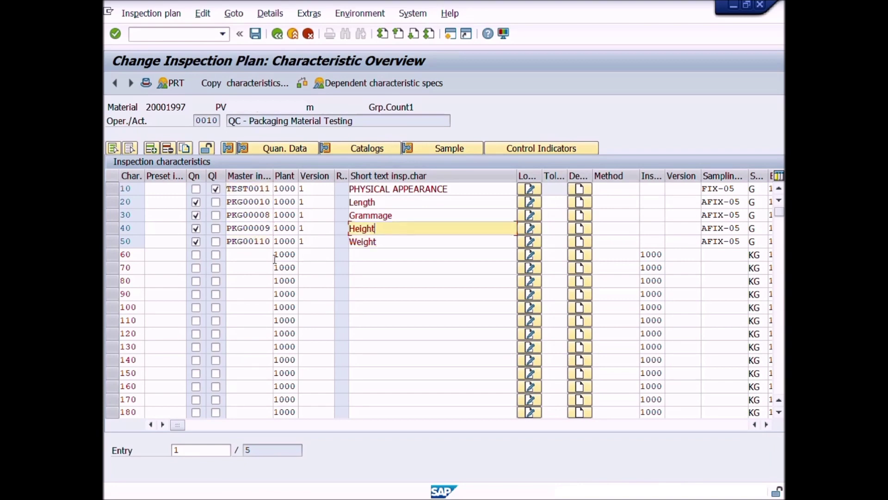
pyautogui.click(246, 255)
pyautogui.click(250, 241)
pyautogui.click(256, 229)
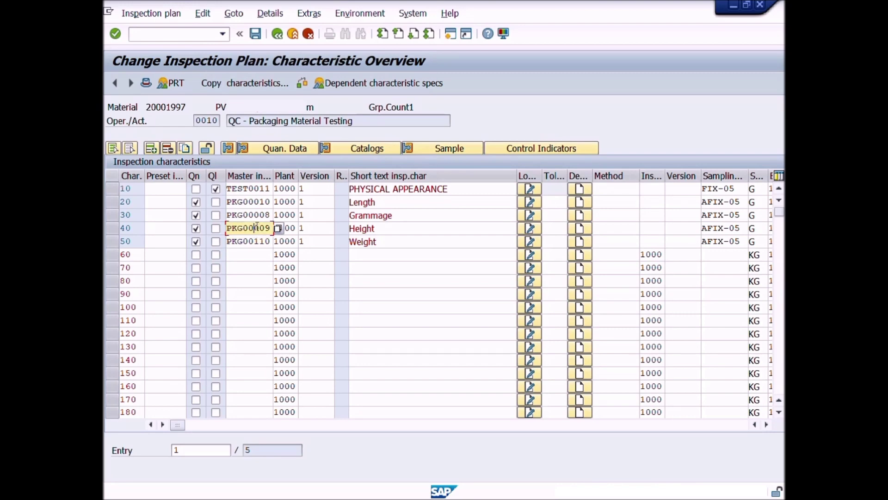
pyautogui.click(246, 189)
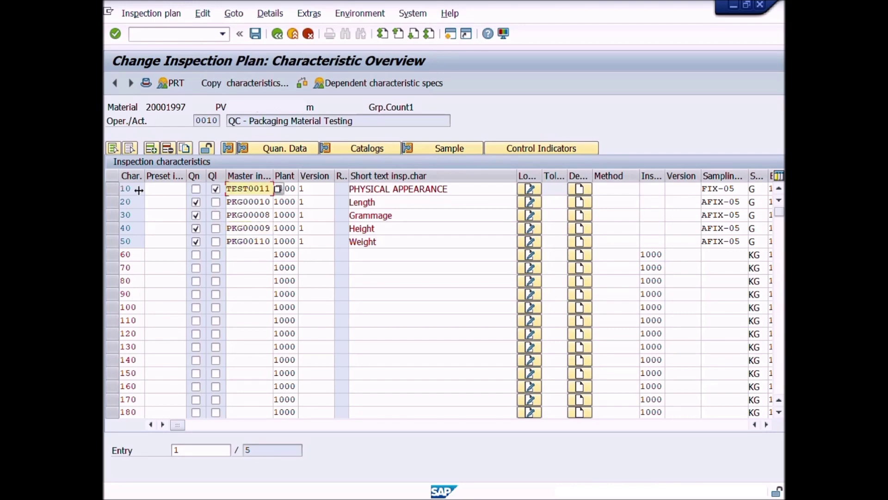
pyautogui.click(115, 191)
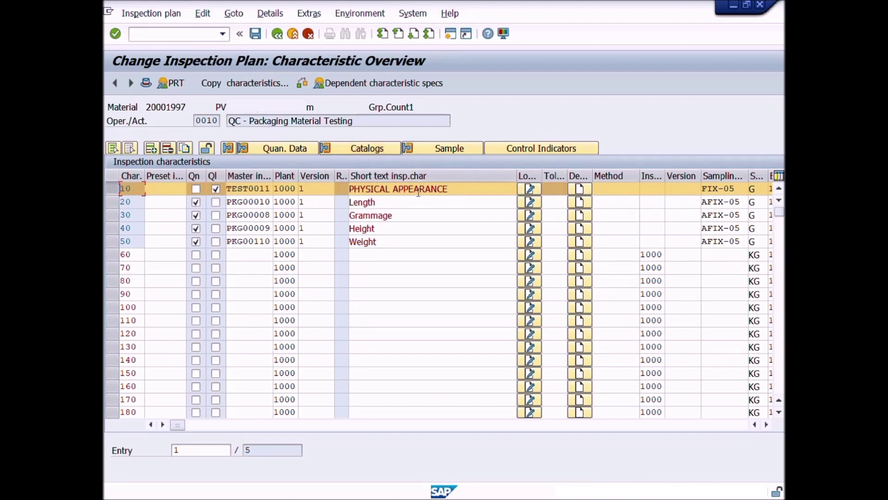
pyautogui.click(363, 149)
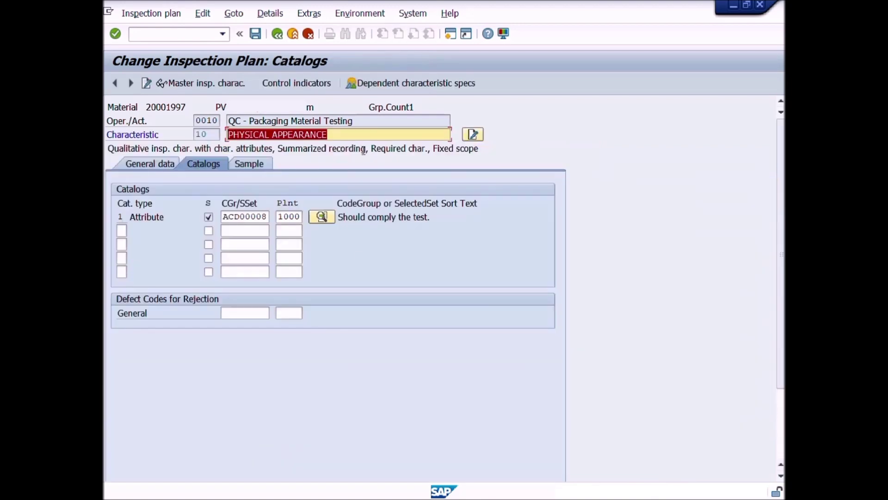
pyautogui.moveTo(234, 216); pyautogui.dragTo(282, 217)
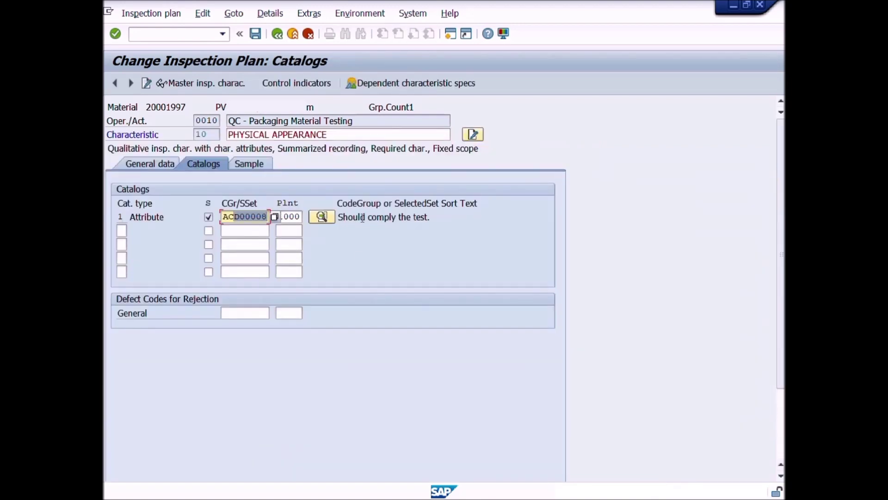
pyautogui.click(278, 34)
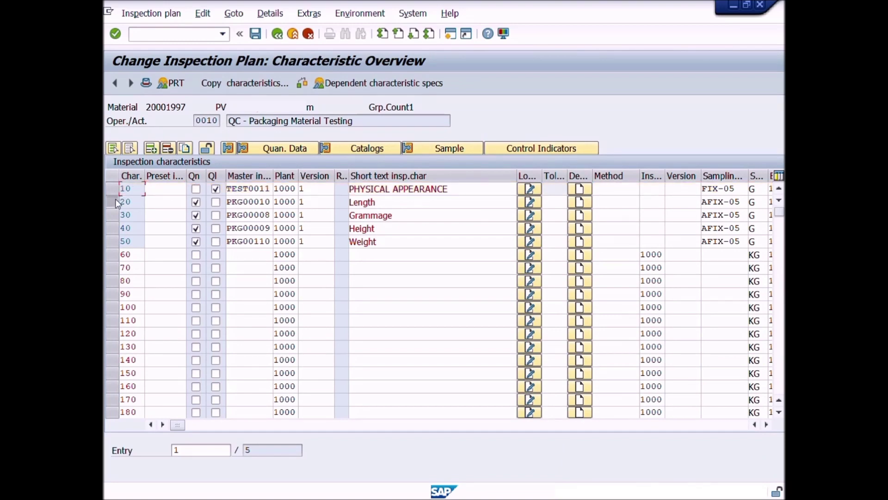
pyautogui.click(113, 202)
pyautogui.click(432, 147)
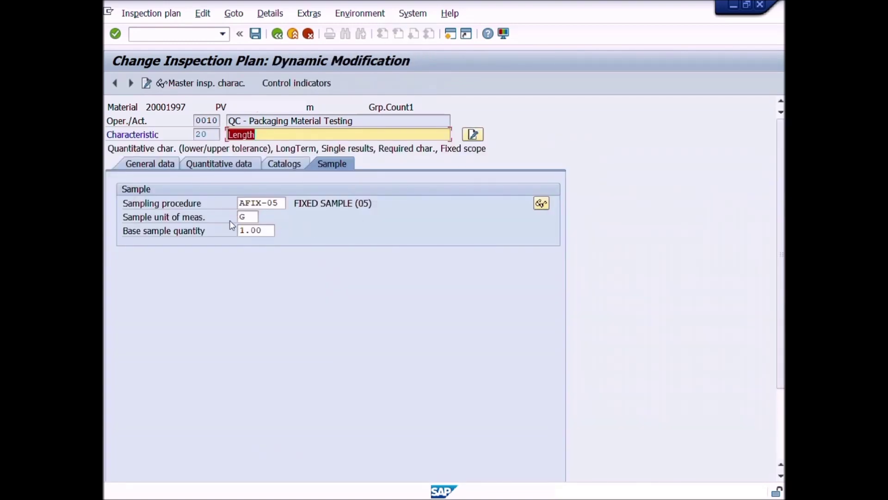
pyautogui.click(278, 203)
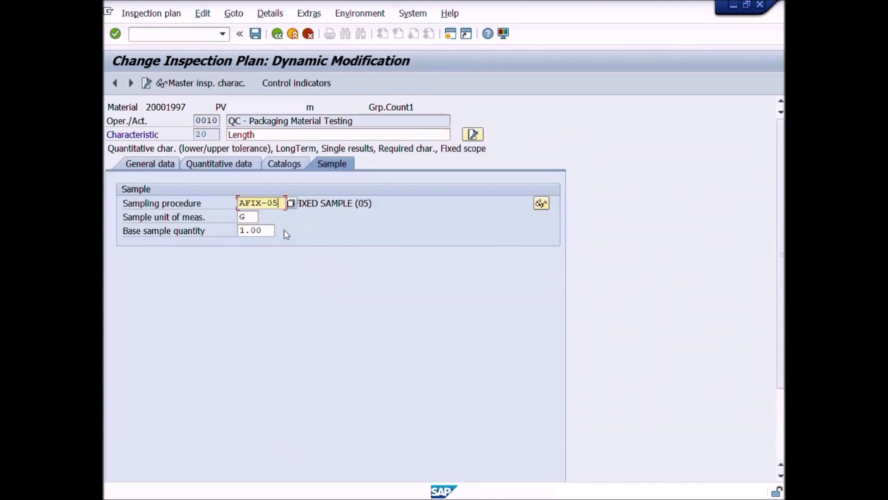
pyautogui.click(277, 34)
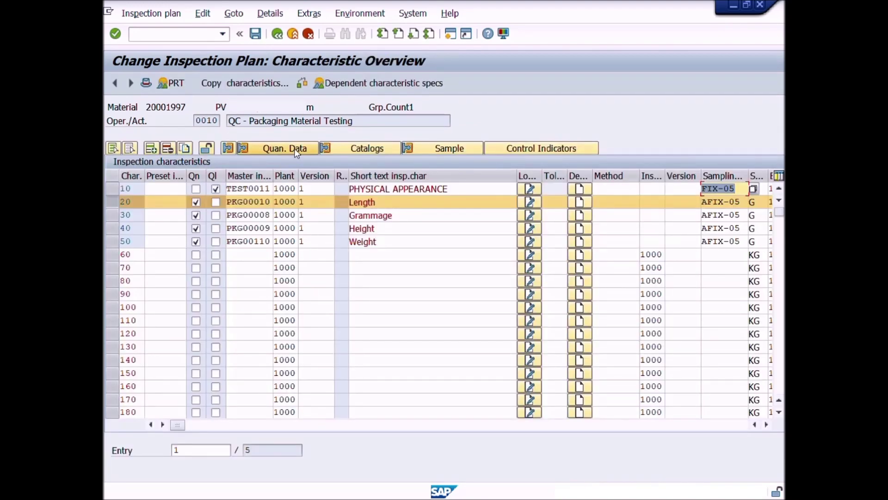
pyautogui.click(285, 148)
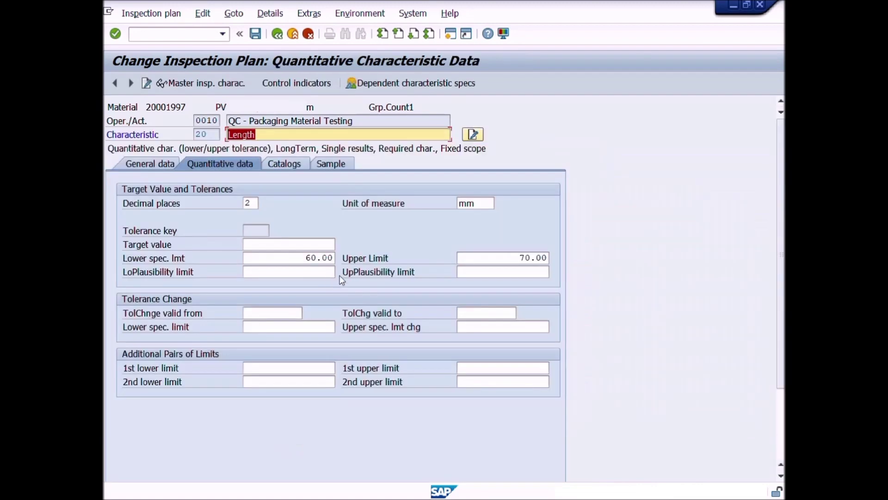
pyautogui.moveTo(296, 258); pyautogui.dragTo(407, 251)
pyautogui.moveTo(508, 258); pyautogui.dragTo(567, 254)
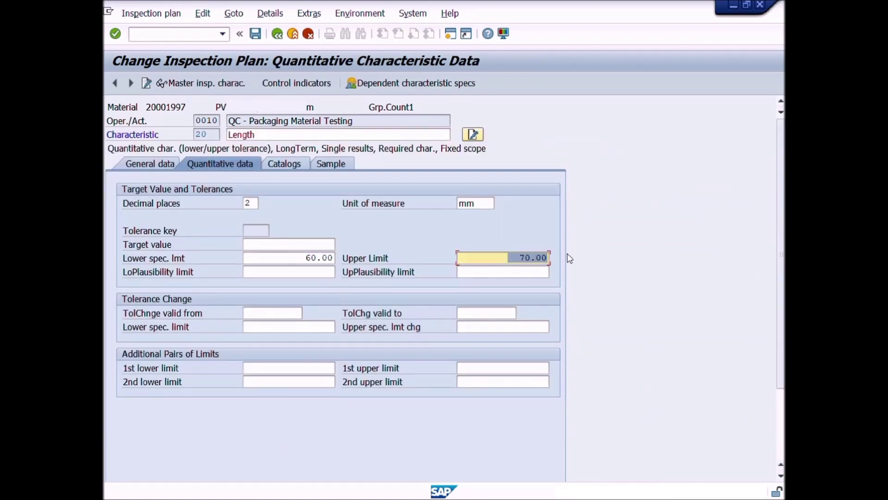
pyautogui.click(278, 35)
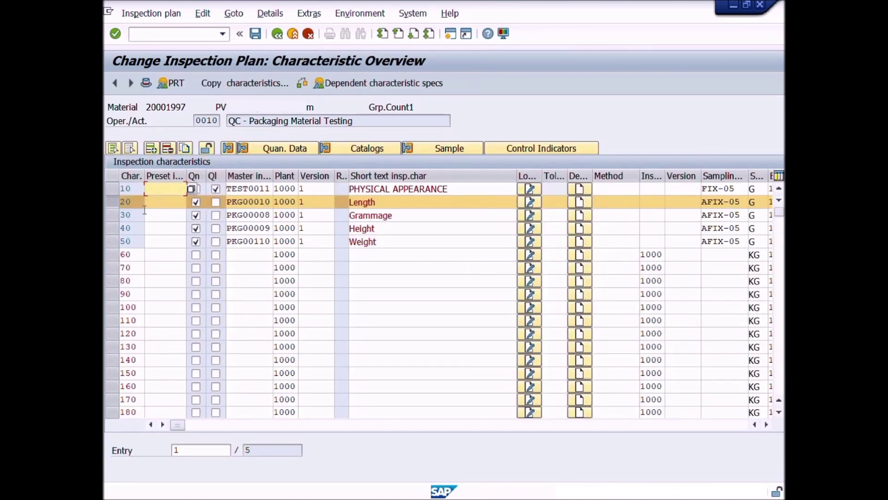
# Step: Review Length's control indicators, keeping single result recording, then save the inspection plan
pyautogui.click(537, 148)
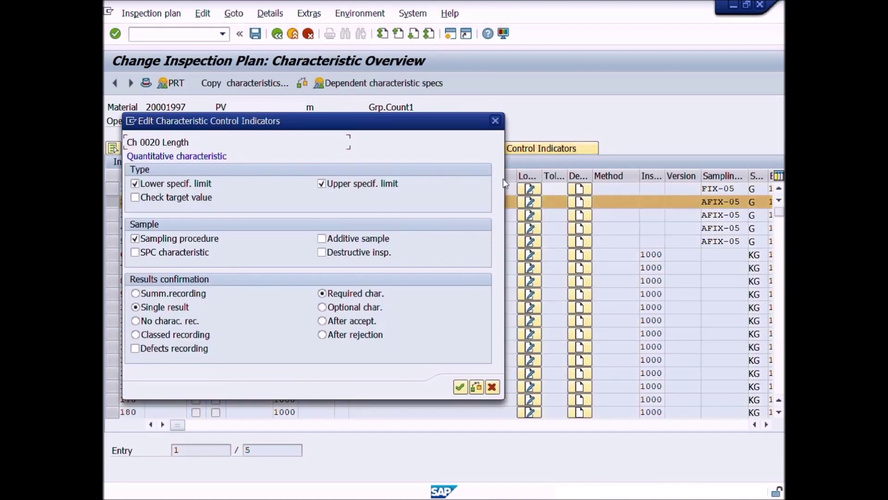
pyautogui.click(180, 298)
pyautogui.click(180, 307)
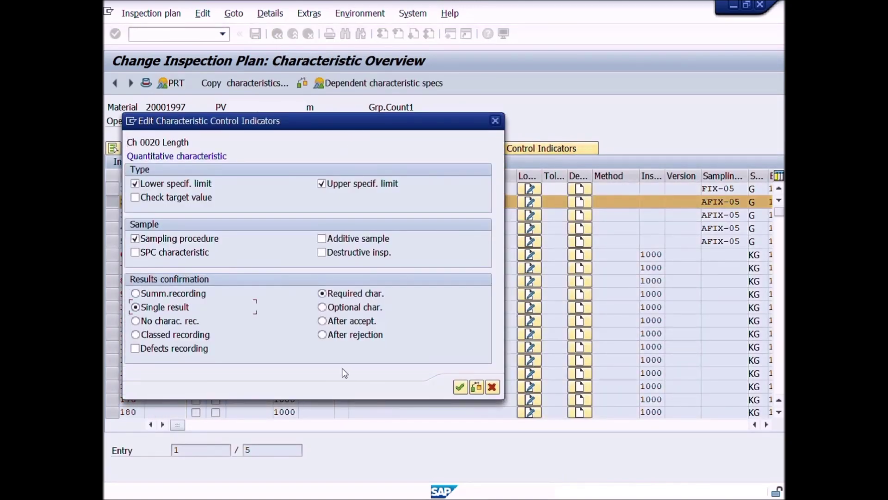
pyautogui.click(492, 387)
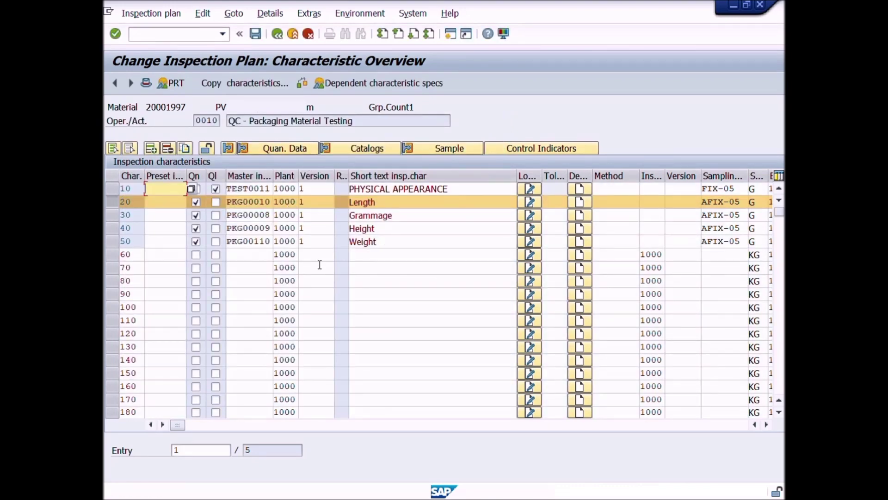
pyautogui.click(255, 34)
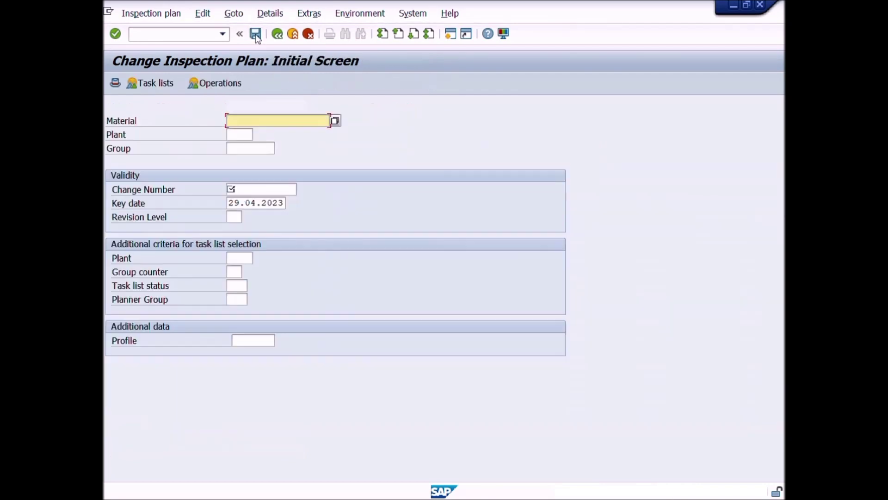